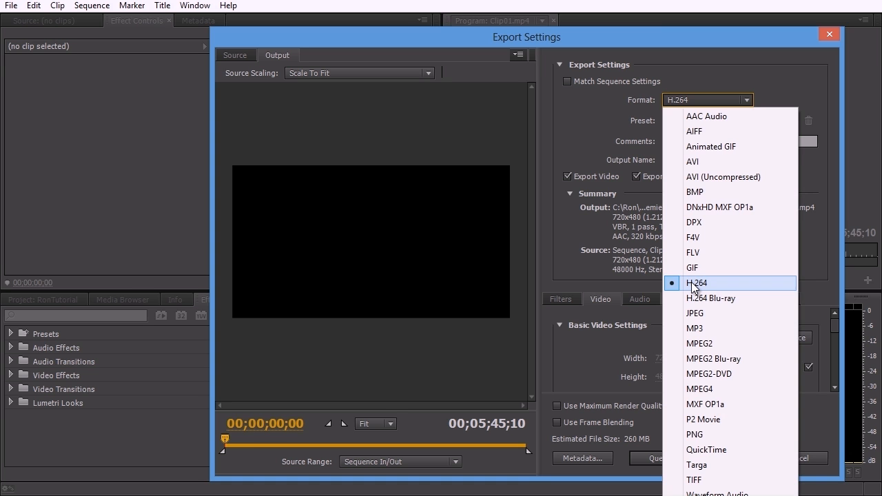
# Step: Leave the export format on H.264 and bring up its preset list
pyautogui.click(693, 283)
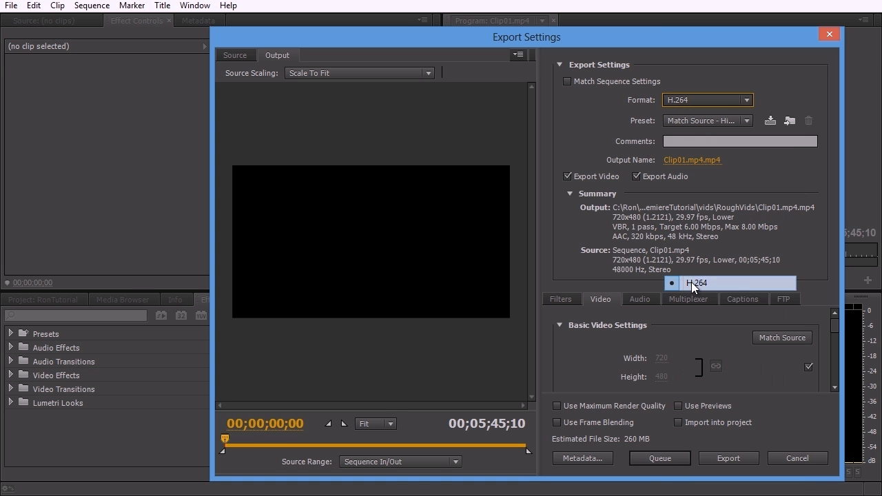
pyautogui.click(691, 120)
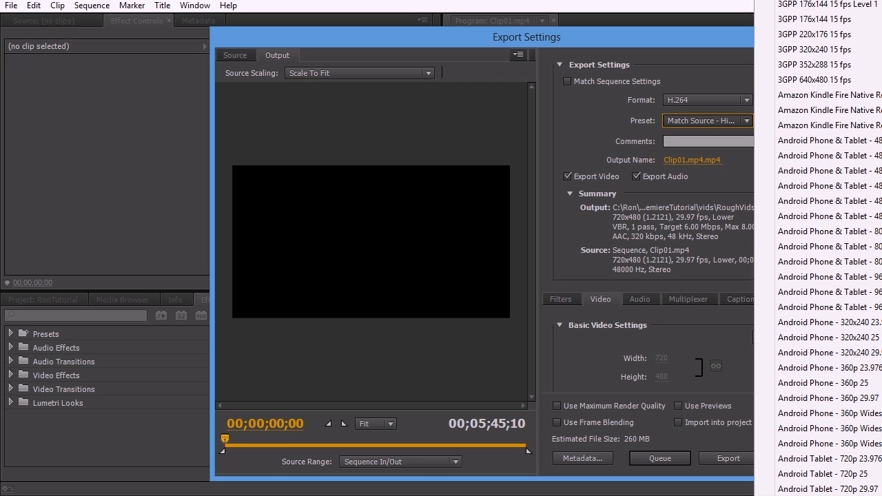
# Step: Browse the H.264 presets and dismiss the list, keeping Match Source
pyautogui.scroll(-15, 818, 248)
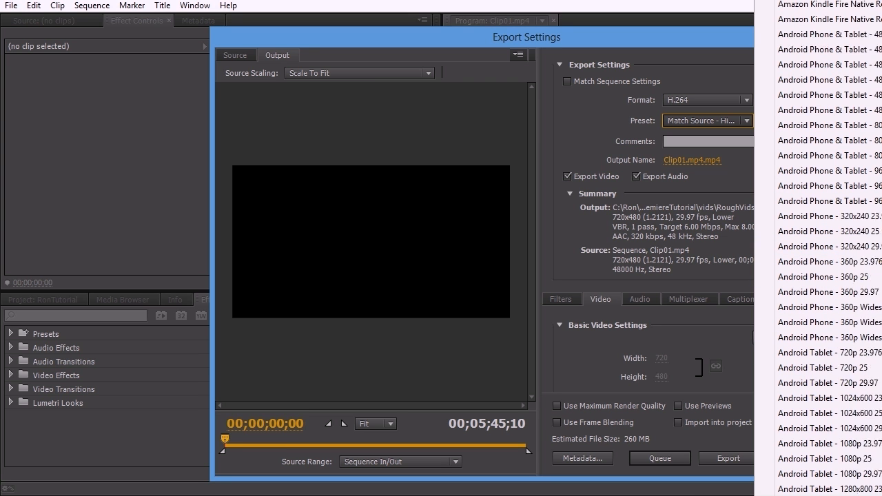
pyautogui.scroll(-6, 818, 248)
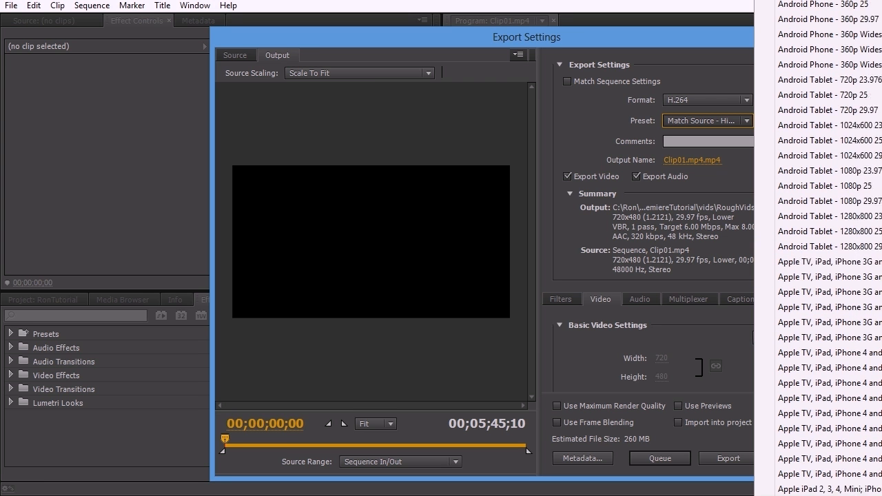
pyautogui.scroll(-2, 818, 248)
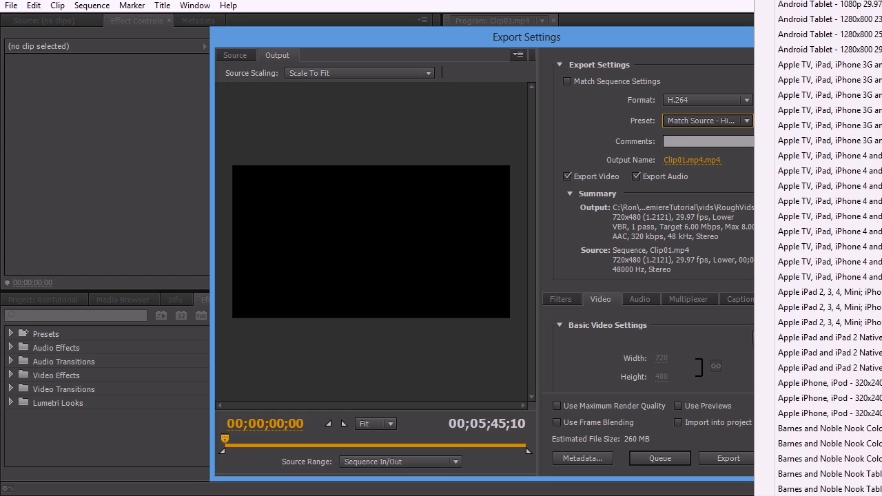
pyautogui.scroll(-5, 818, 248)
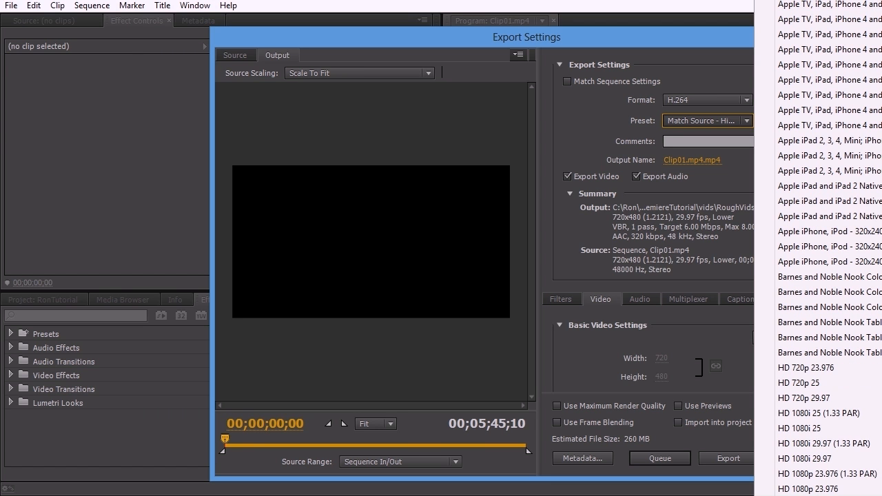
pyautogui.scroll(-4, 818, 248)
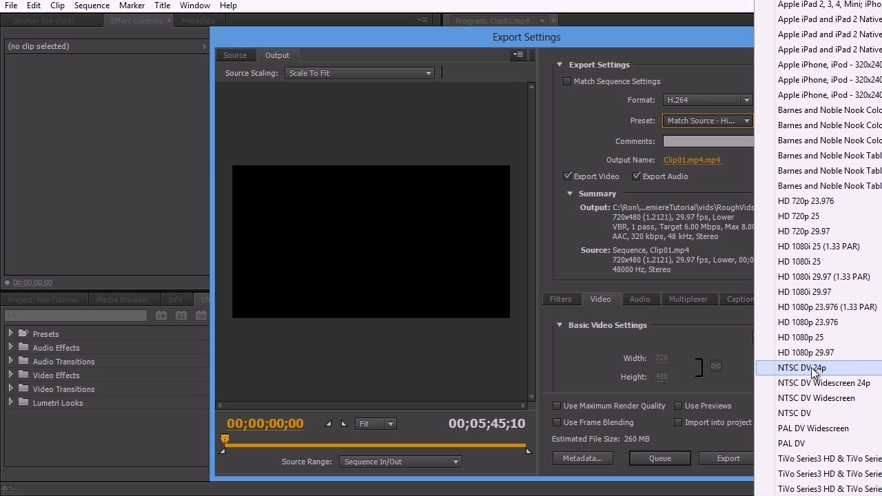
pyautogui.scroll(-5, 827, 248)
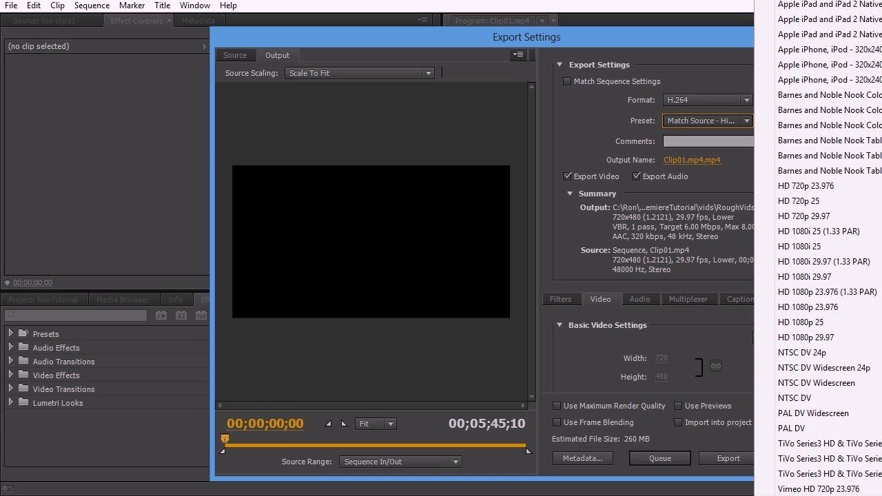
pyautogui.scroll(-1, 827, 248)
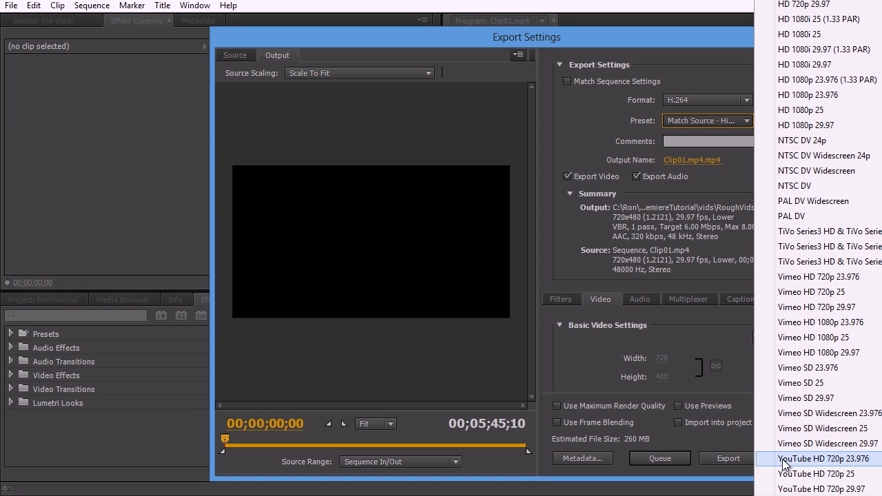
pyautogui.click(684, 41)
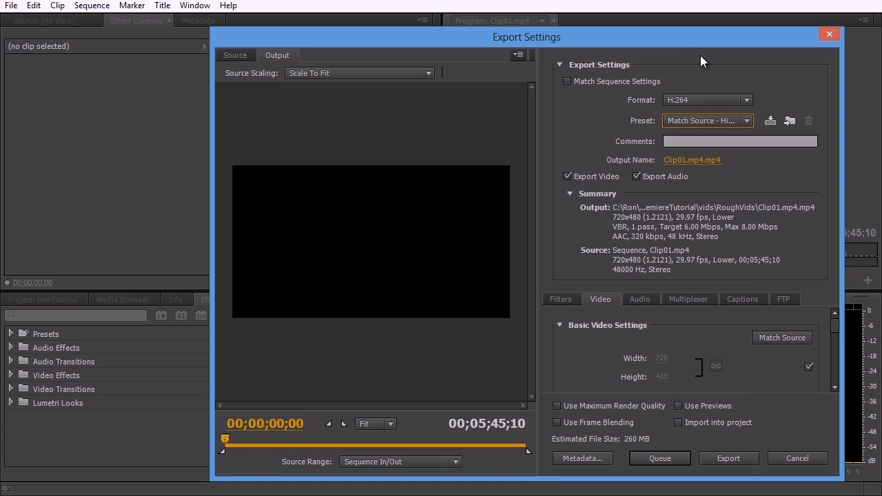
# Step: Reopen and dismiss the preset list unchanged, then bring up Save As for the output name
pyautogui.click(681, 118)
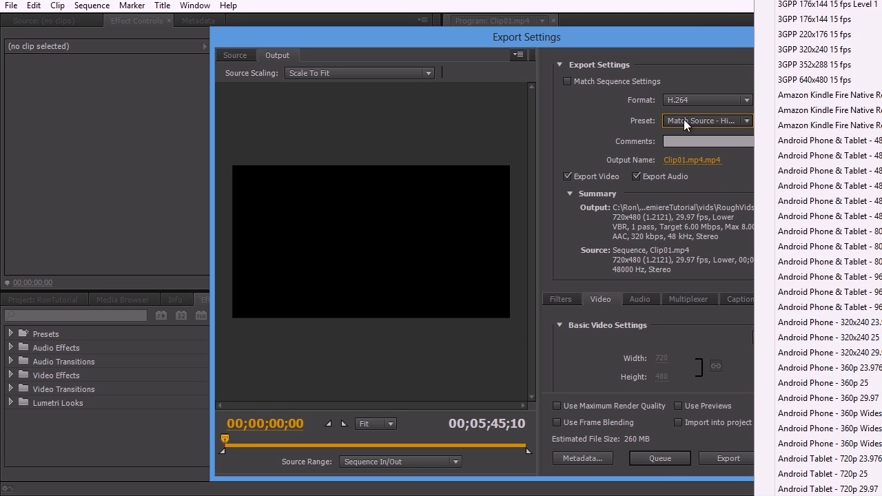
pyautogui.click(716, 15)
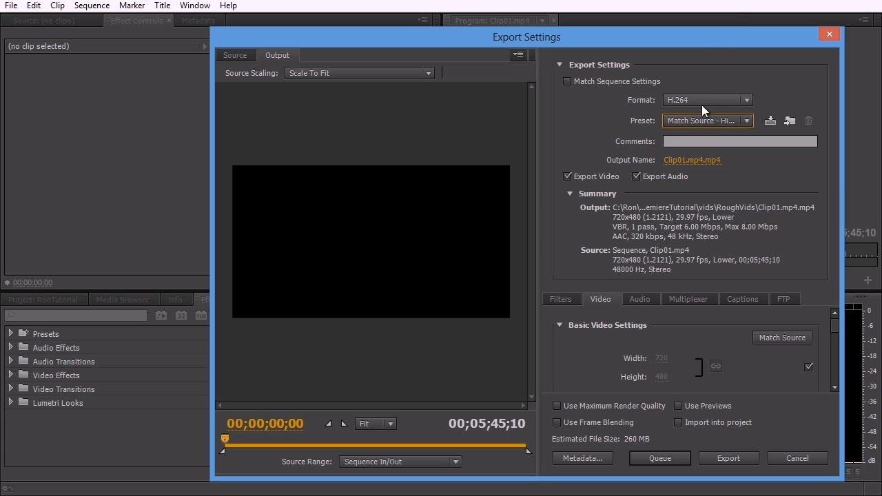
pyautogui.click(693, 161)
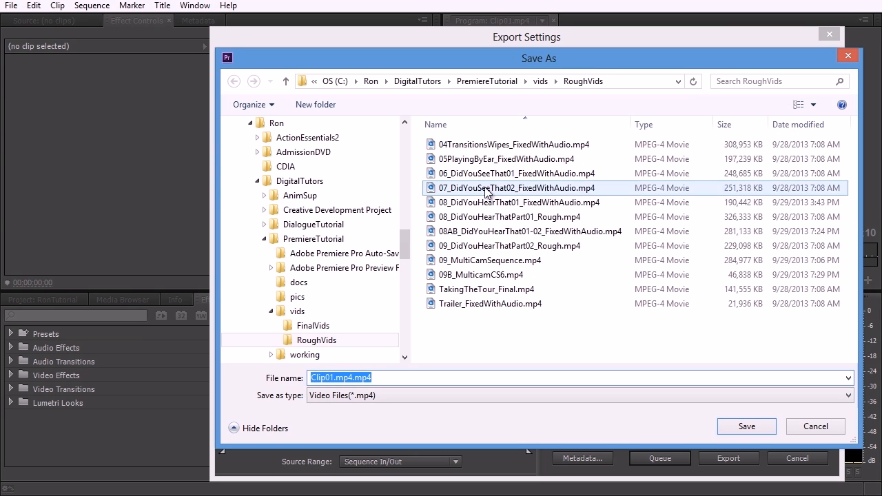
# Step: Rename the output from Clip01.mp4 to ExportMovie.mp4 in the RoughVids folder
pyautogui.click(331, 377)
pyautogui.moveTo(353, 378); pyautogui.dragTo(269, 378)
pyautogui.write('ExportMov')
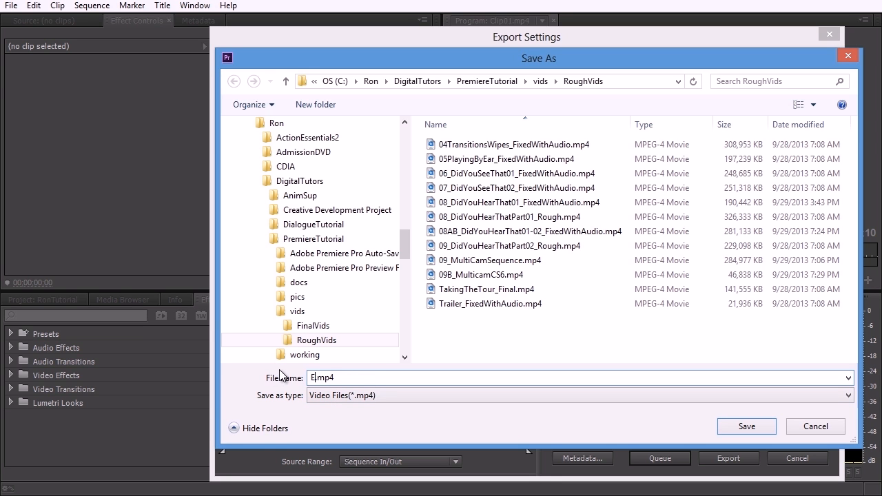
pyautogui.write('ie')
pyautogui.click(747, 427)
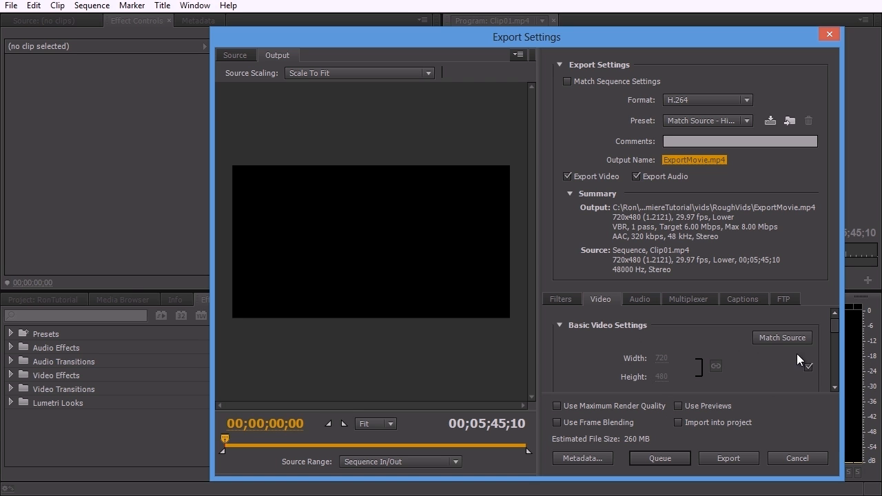
pyautogui.moveTo(833, 324)
pyautogui.mouseDown()
pyautogui.moveTo(830, 364)
pyautogui.moveTo(829, 318)
pyautogui.mouseUp()
pyautogui.click(637, 299)
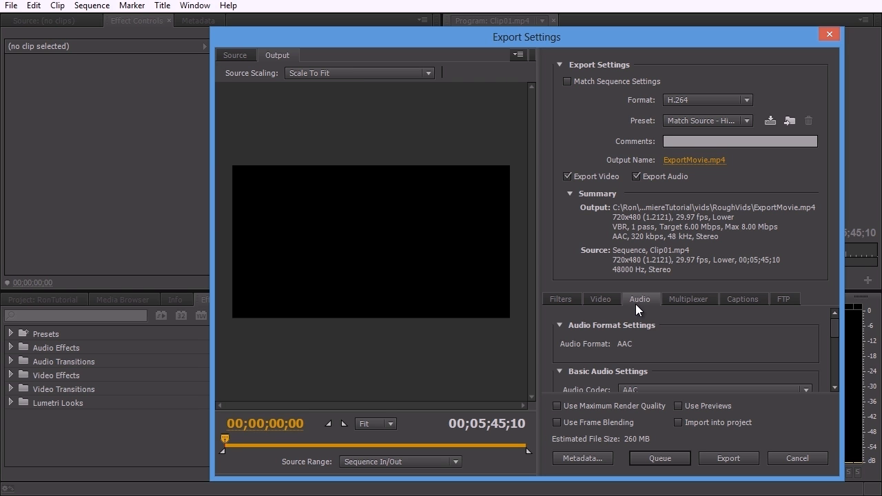
pyautogui.scroll(-2, 648, 348)
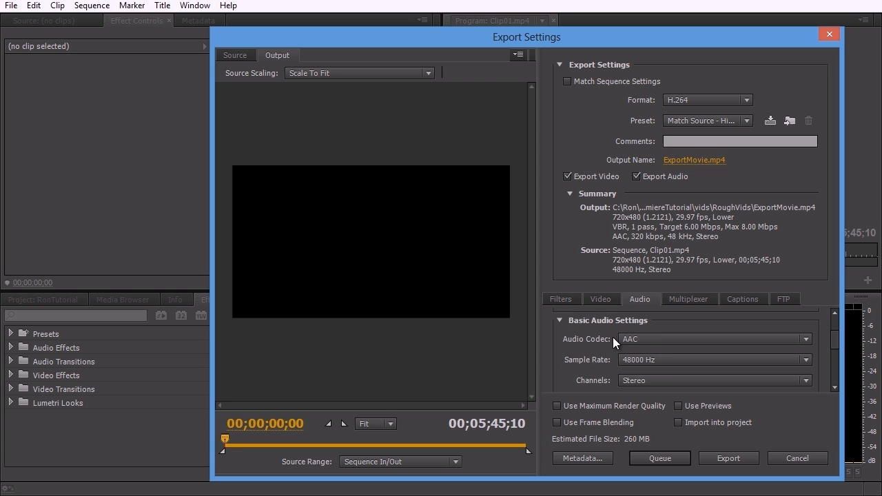
pyautogui.scroll(2, 613, 342)
pyautogui.scroll(-2, 663, 353)
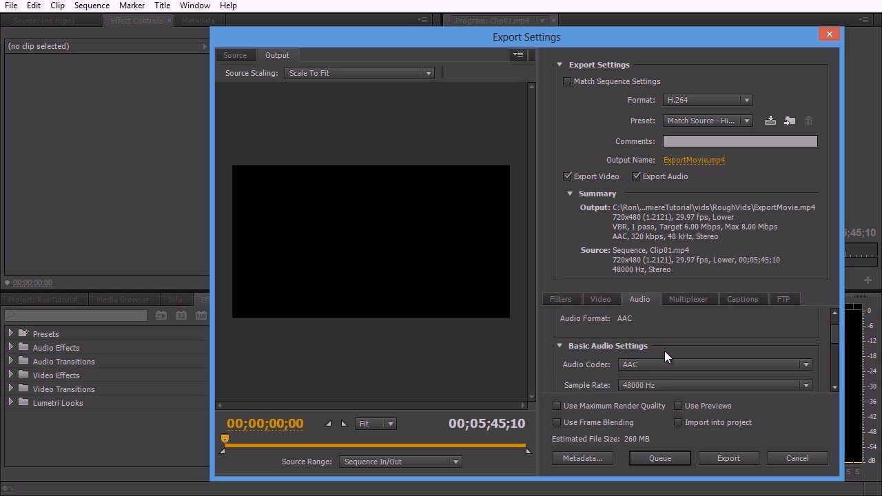
pyautogui.click(598, 300)
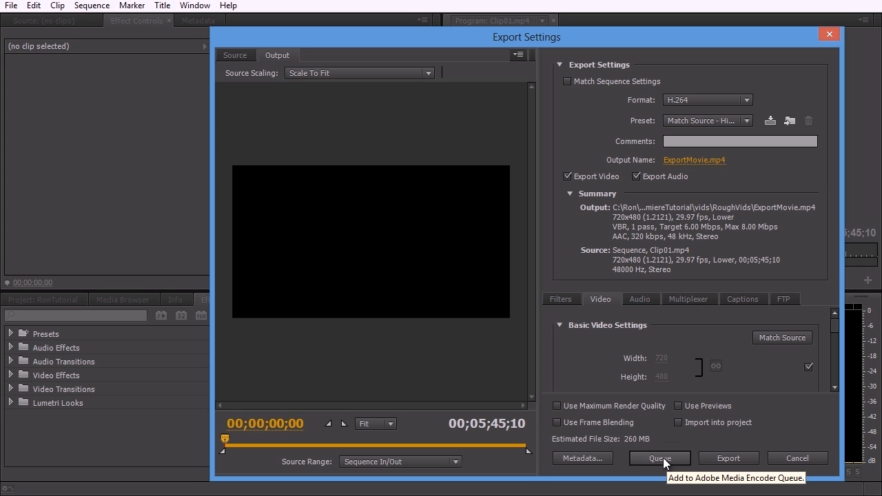
pyautogui.click(709, 460)
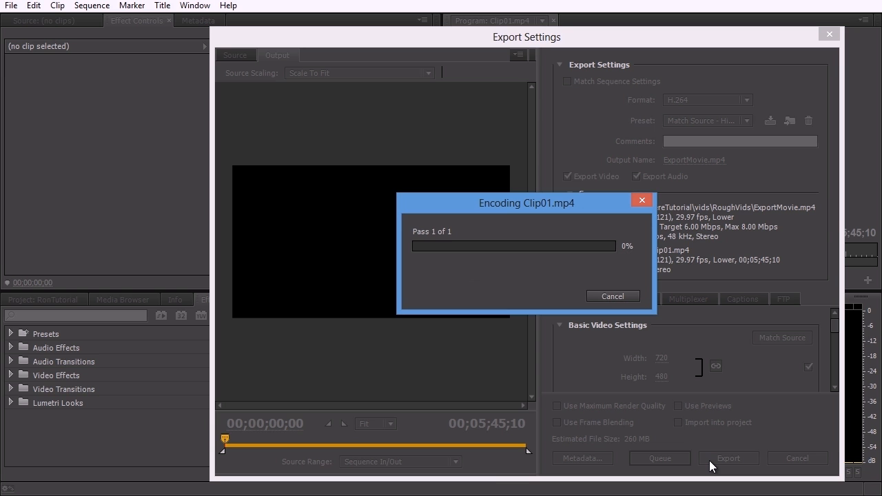
pyautogui.click(604, 296)
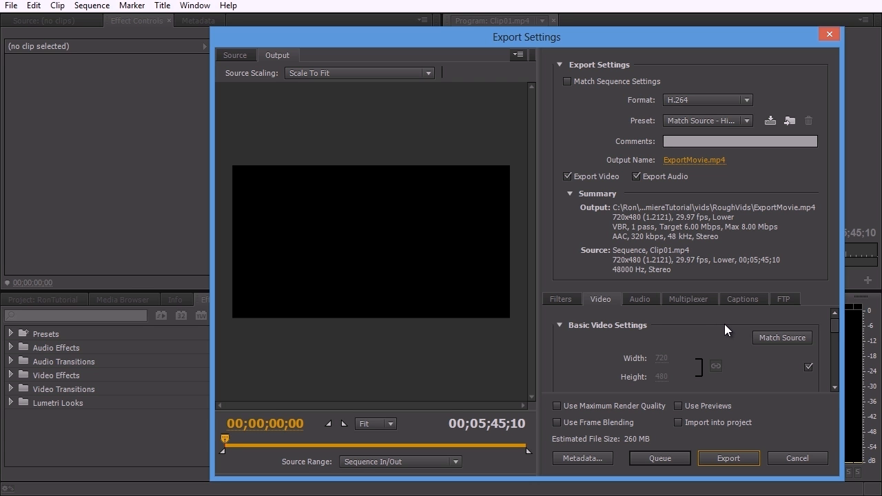
pyautogui.click(687, 159)
pyautogui.click(809, 425)
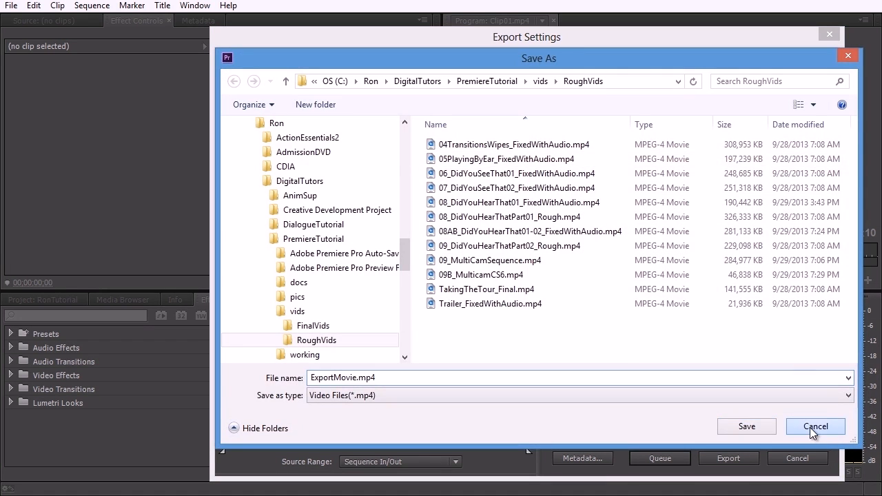
# Step: Cancel the current export settings and reopen File > Export > Media
pyautogui.click(800, 455)
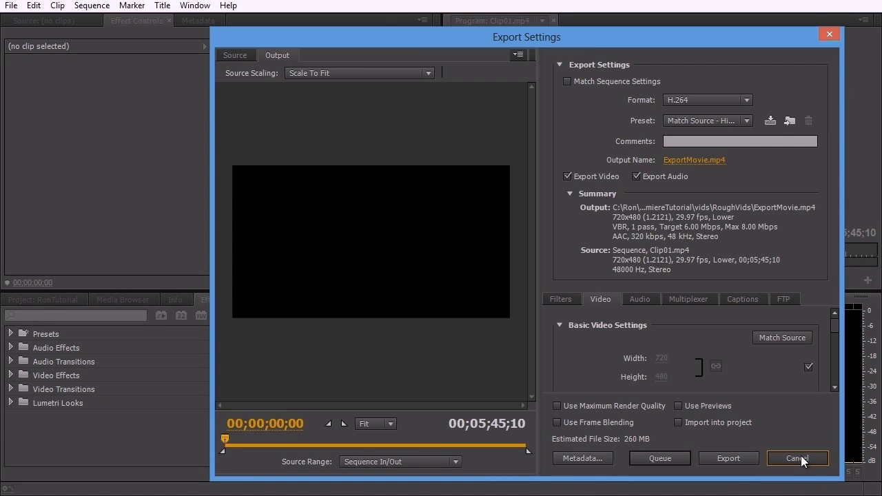
pyautogui.click(13, 5)
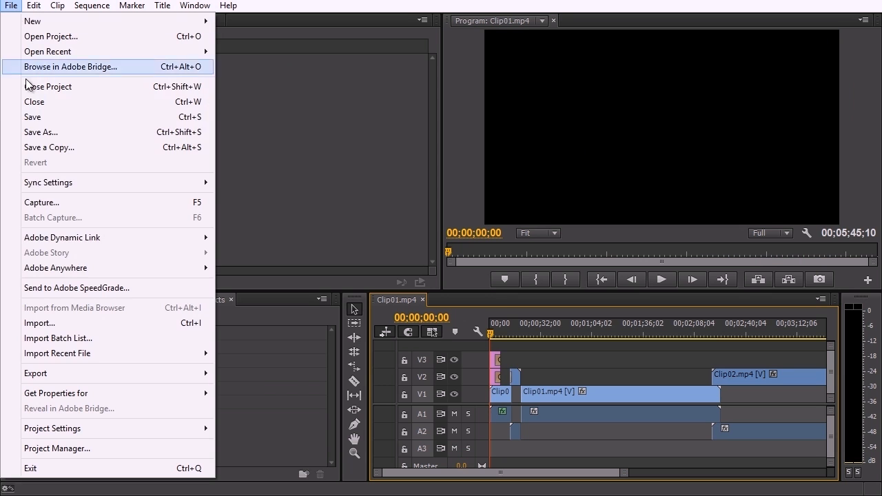
pyautogui.moveTo(70, 374)
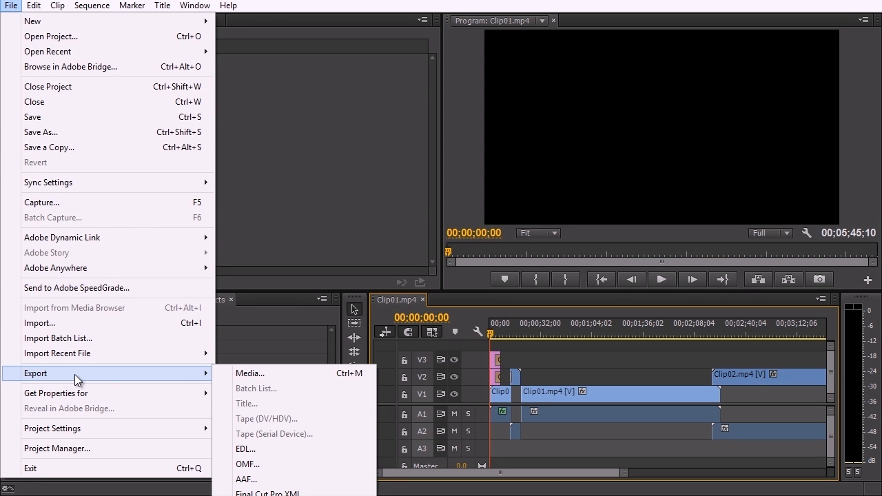
pyautogui.click(247, 375)
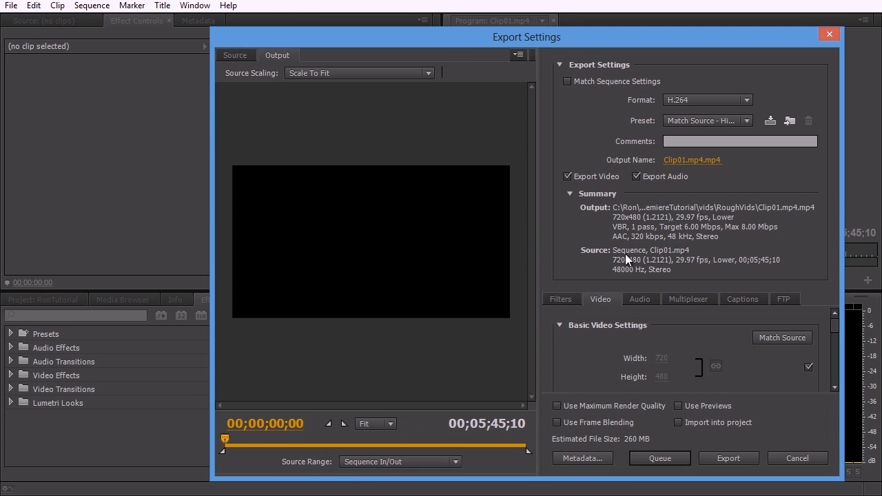
# Step: Switch the export format to MPEG2-DVD, then cancel without exporting
pyautogui.click(700, 99)
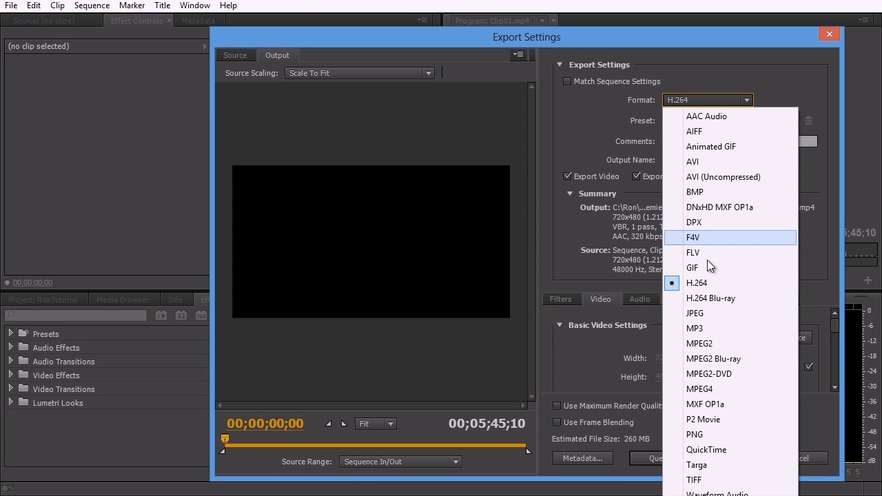
pyautogui.click(704, 374)
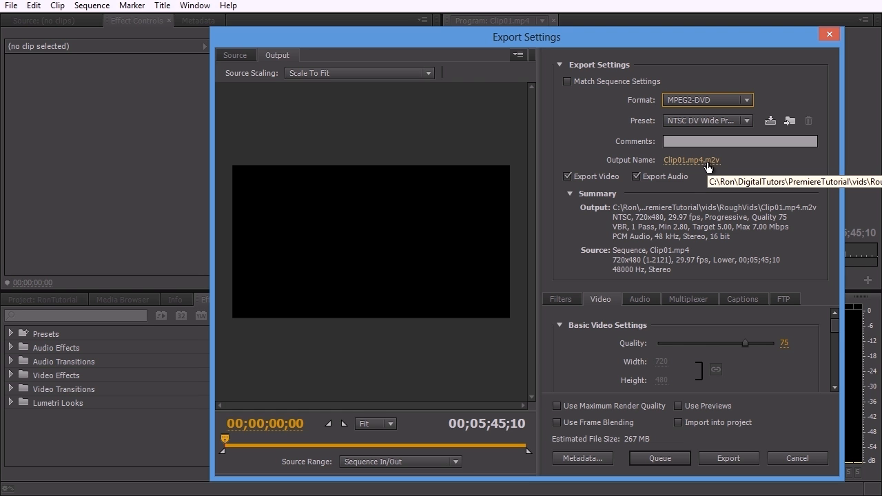
pyautogui.click(797, 459)
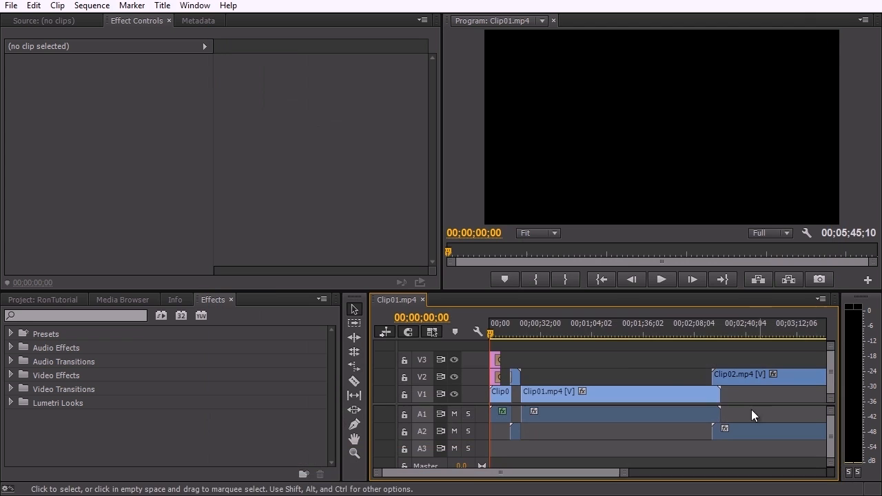
# Step: Add a chapter marker at 00;00;00;00 on the sequence timeline
pyautogui.moveTo(623, 472); pyautogui.dragTo(573, 475)
pyautogui.rightClick(491, 336)
pyautogui.click(532, 493)
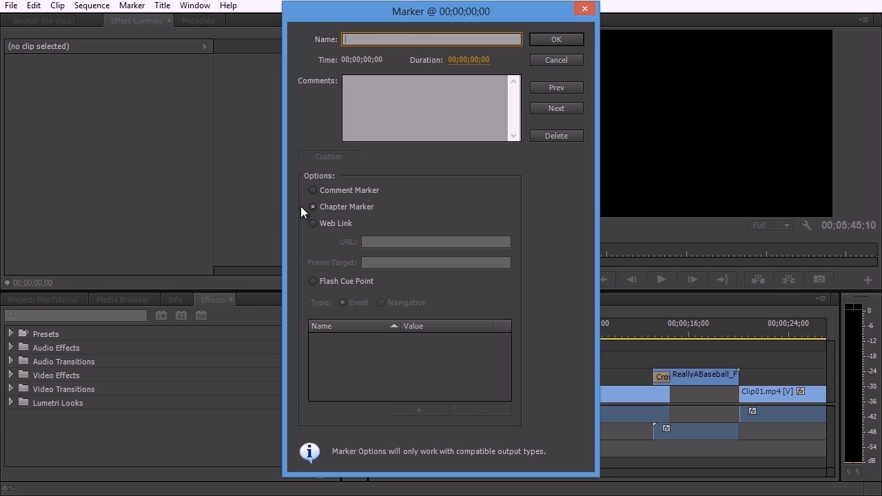
pyautogui.click(545, 40)
# Step: Scrub through the opening title and return the playhead to the start
pyautogui.moveTo(513, 326); pyautogui.dragTo(654, 334)
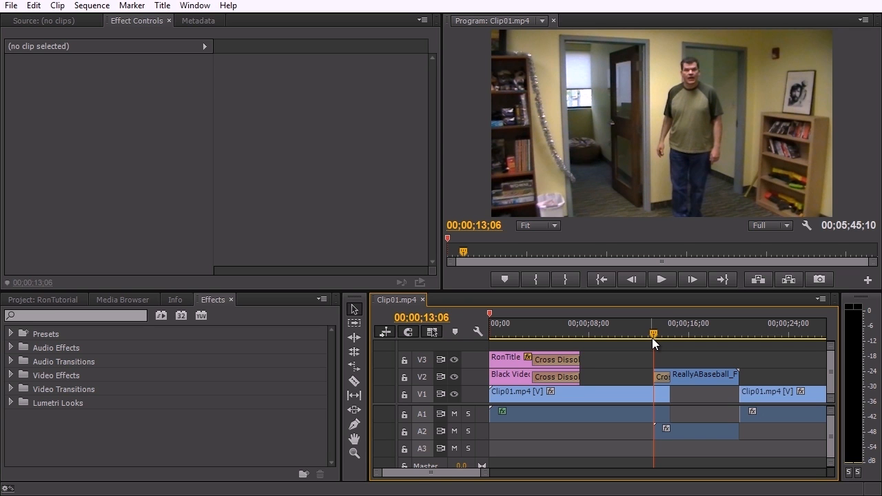
pyautogui.moveTo(649, 335); pyautogui.dragTo(469, 333)
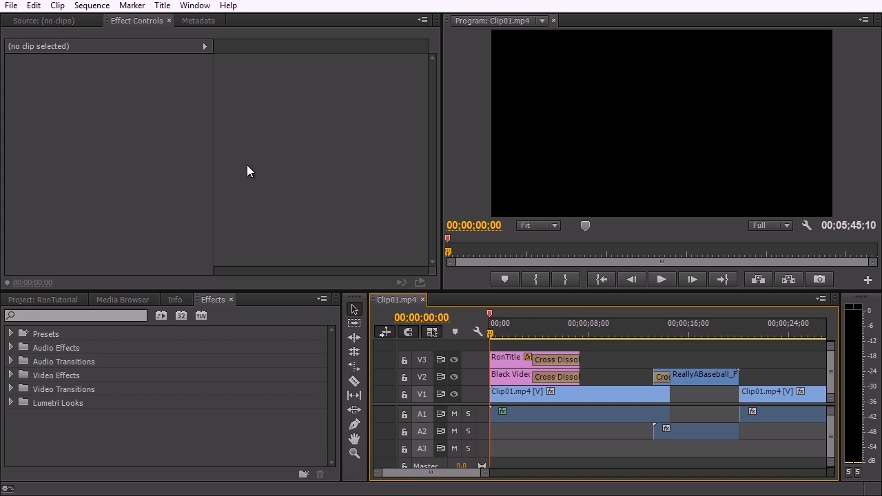
pyautogui.click(19, 7)
# Step: Export the sequence as MPEG2-DVD file AnimDVD.m2v into the RoughVids folder
pyautogui.moveTo(93, 376)
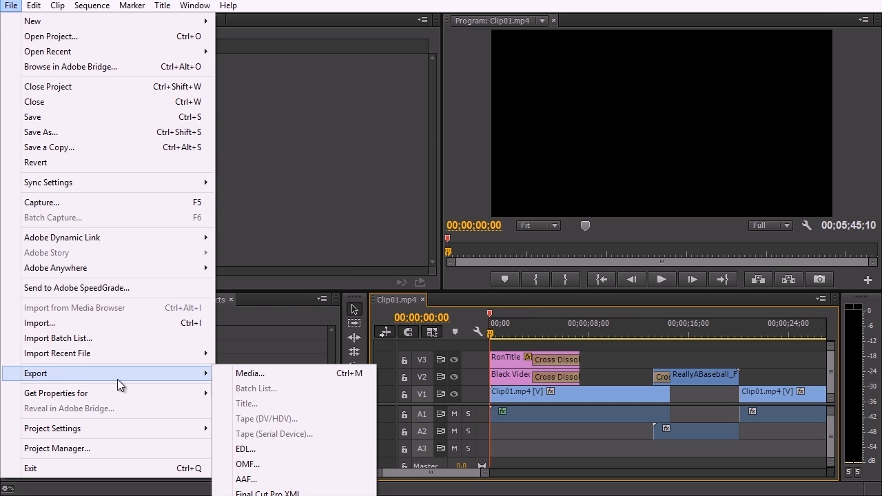
pyautogui.click(251, 373)
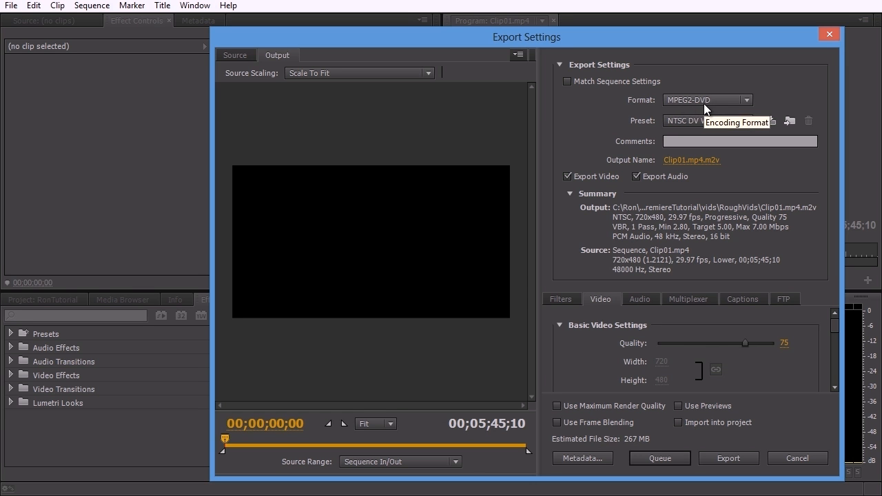
pyautogui.click(687, 160)
pyautogui.moveTo(353, 378); pyautogui.dragTo(309, 378)
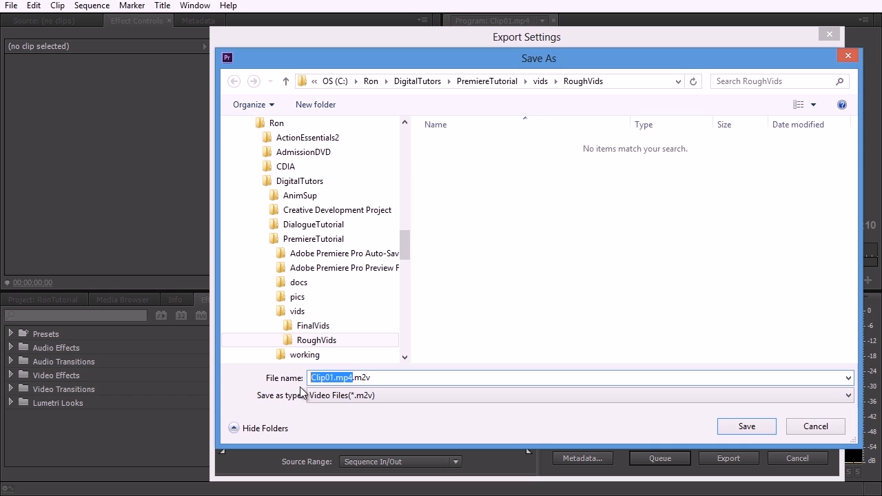
pyautogui.write('AnimDVD')
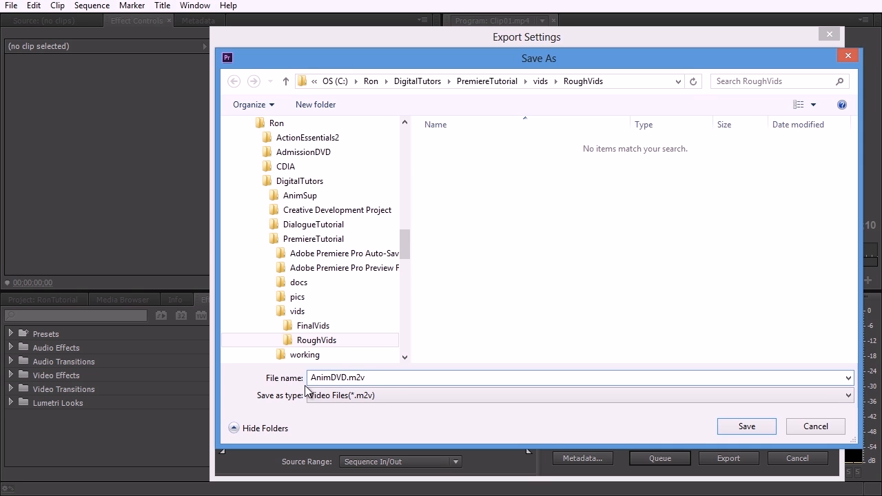
pyautogui.press('Left')
pyautogui.press('Left')
pyautogui.press('Left')
pyautogui.press('Left')
pyautogui.click(740, 426)
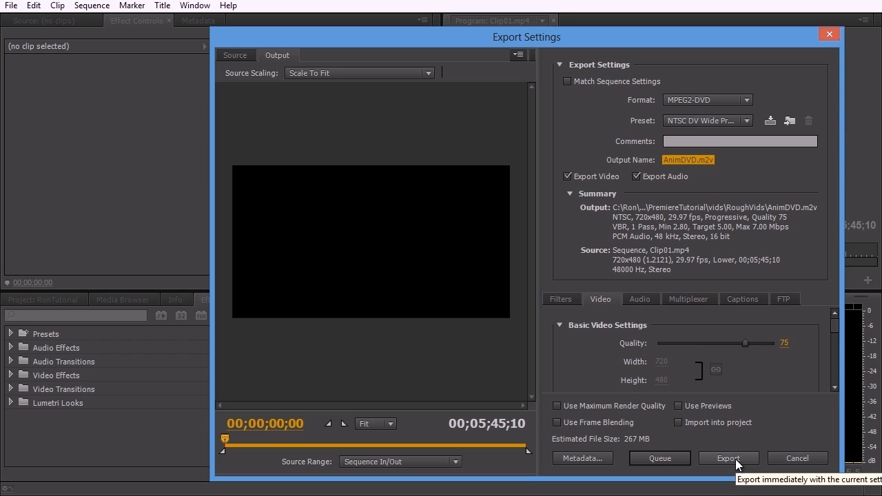
pyautogui.click(735, 460)
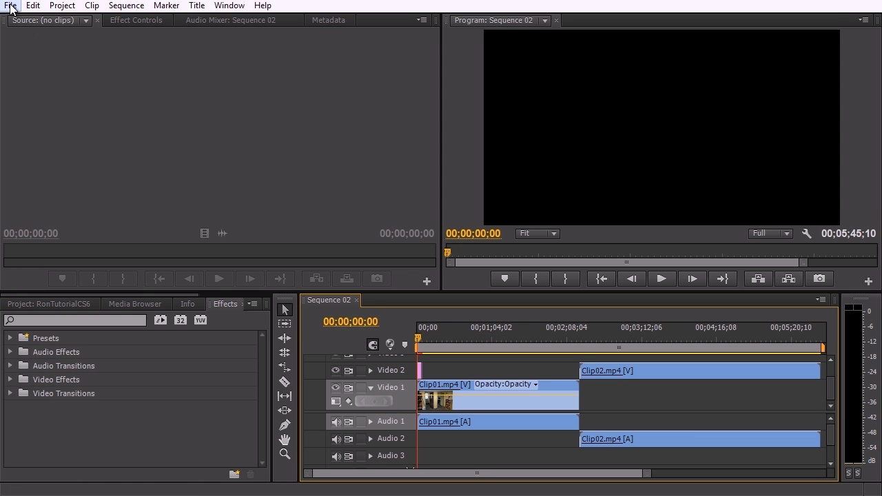
pyautogui.click(10, 6)
pyautogui.moveTo(56, 326)
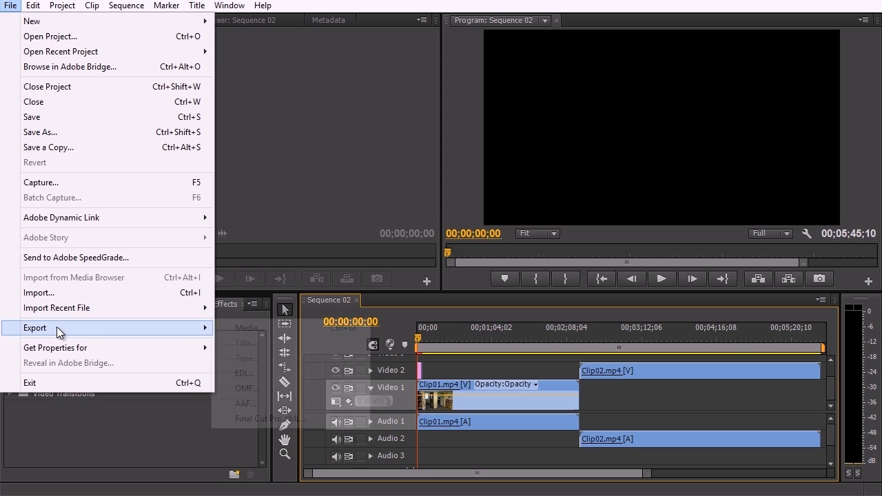
pyautogui.click(243, 329)
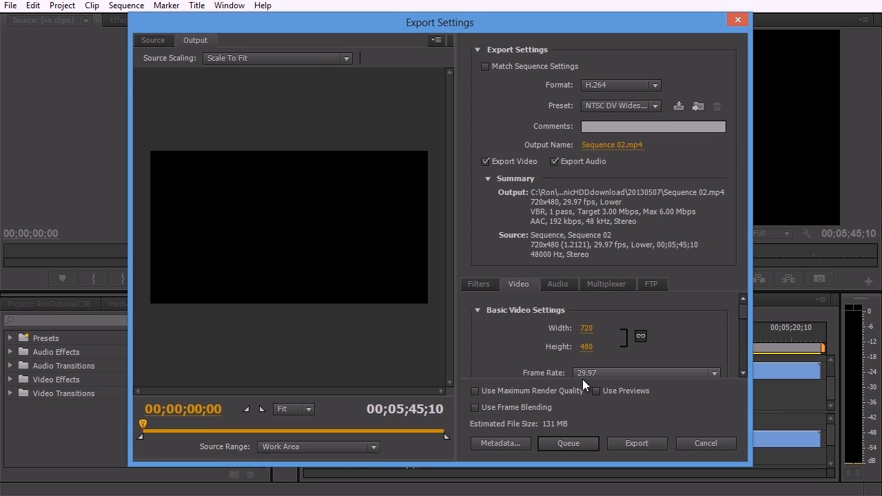
pyautogui.click(706, 443)
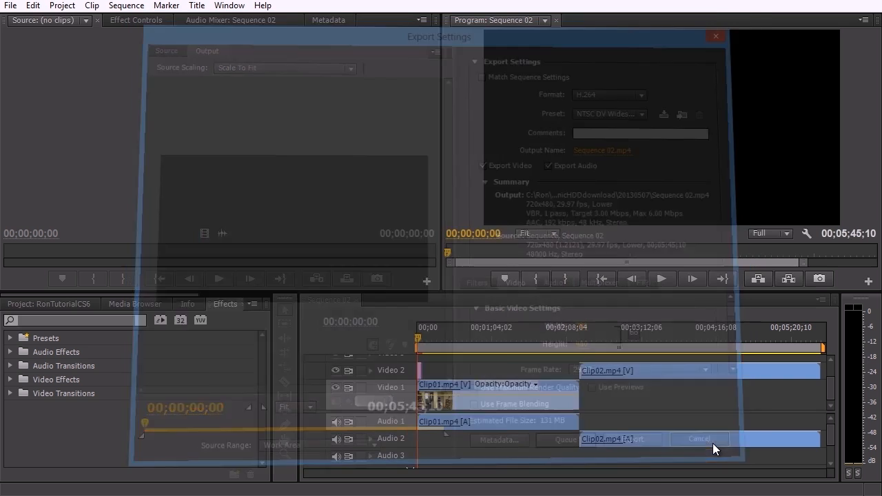
pyautogui.click(10, 5)
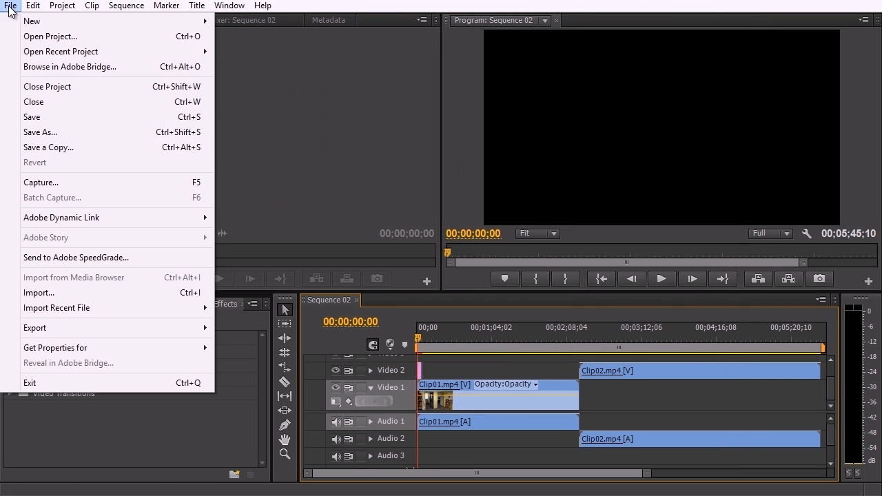
pyautogui.moveTo(50, 223)
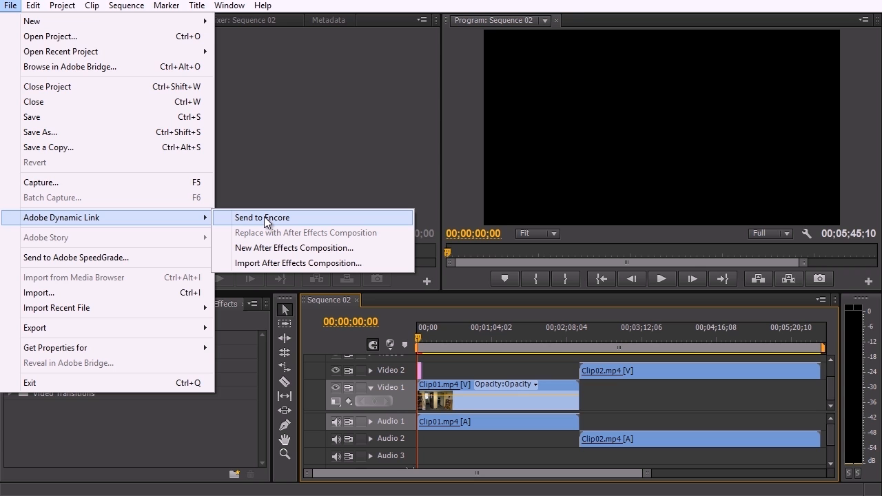
pyautogui.moveTo(265, 6)
pyautogui.press('Escape')
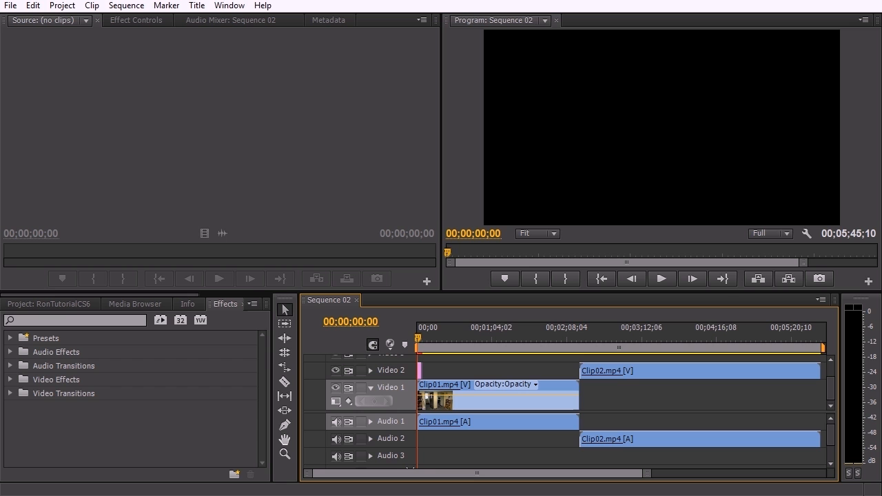